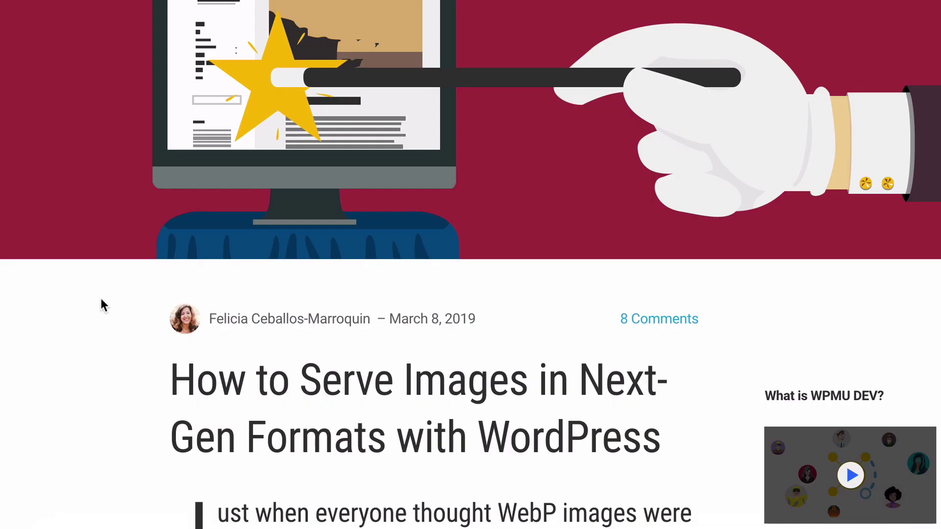
pyautogui.scroll(-5, 101, 294)
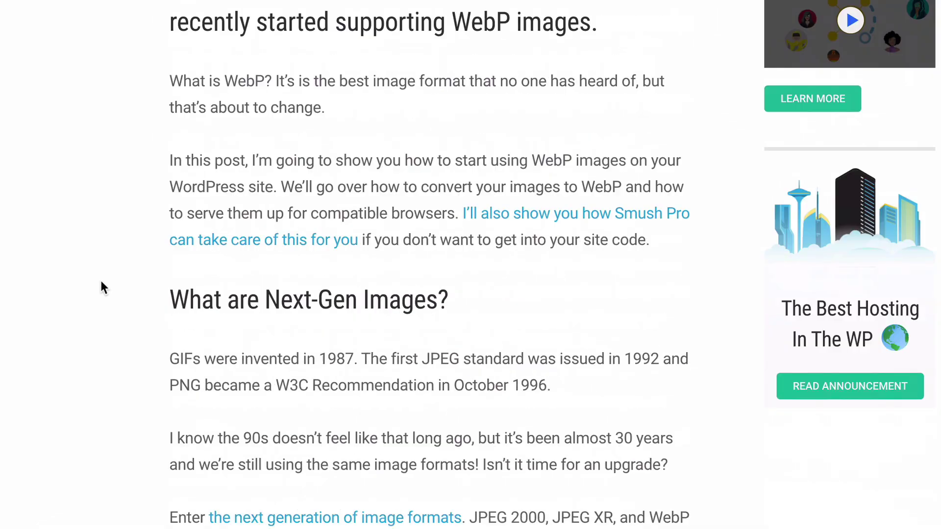
pyautogui.scroll(-15, 96, 283)
pyautogui.scroll(-3, 87, 277)
pyautogui.scroll(-6, 87, 277)
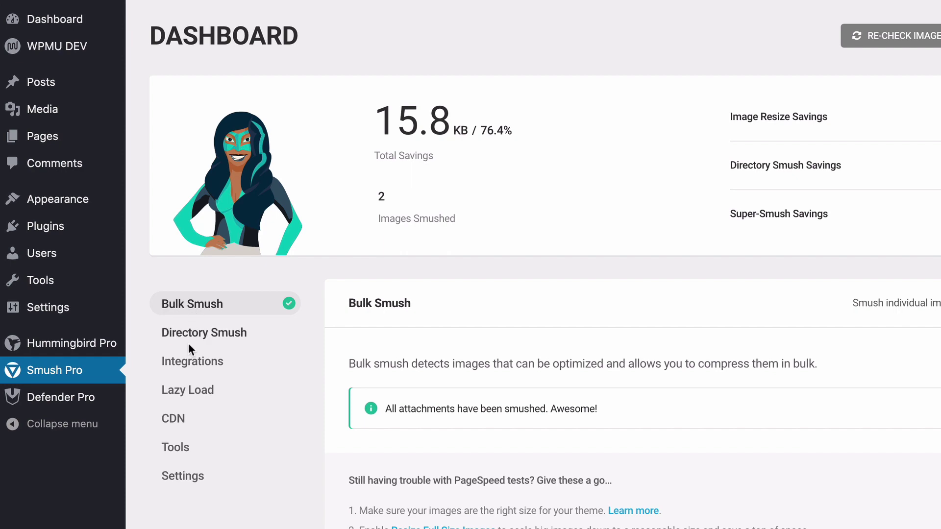
# Activate the Smush Pro CDN from its CDN section, keeping WebP conversion enabled.
pyautogui.click(177, 418)
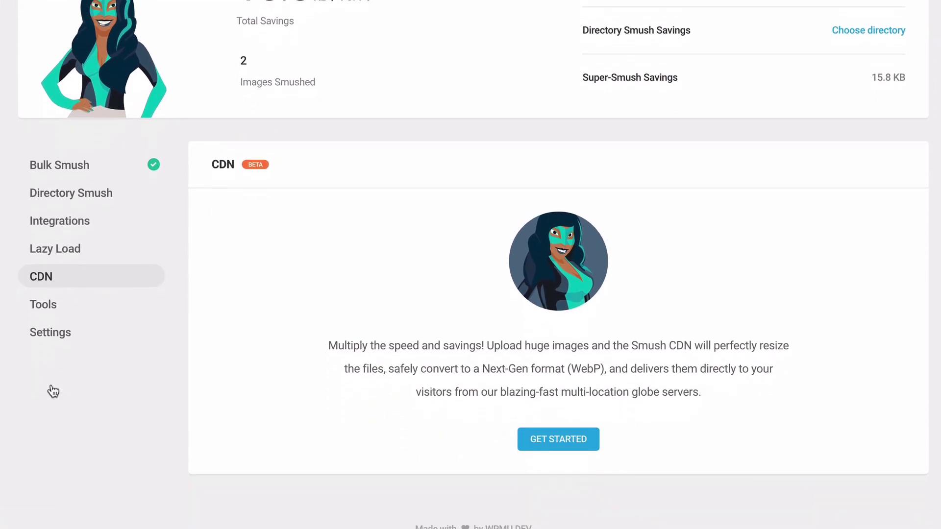
pyautogui.scroll(-2, 53, 392)
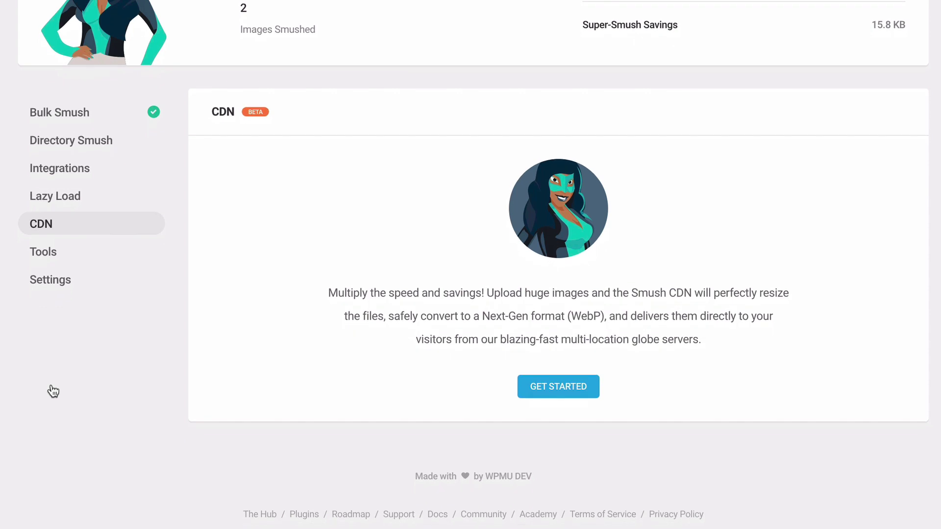
pyautogui.click(526, 399)
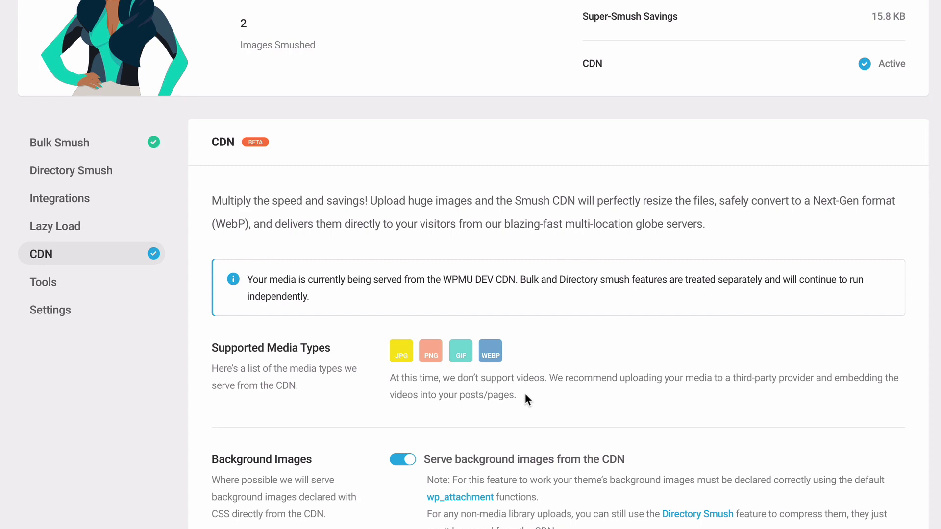
pyautogui.scroll(-1, 525, 394)
pyautogui.scroll(-3, 525, 394)
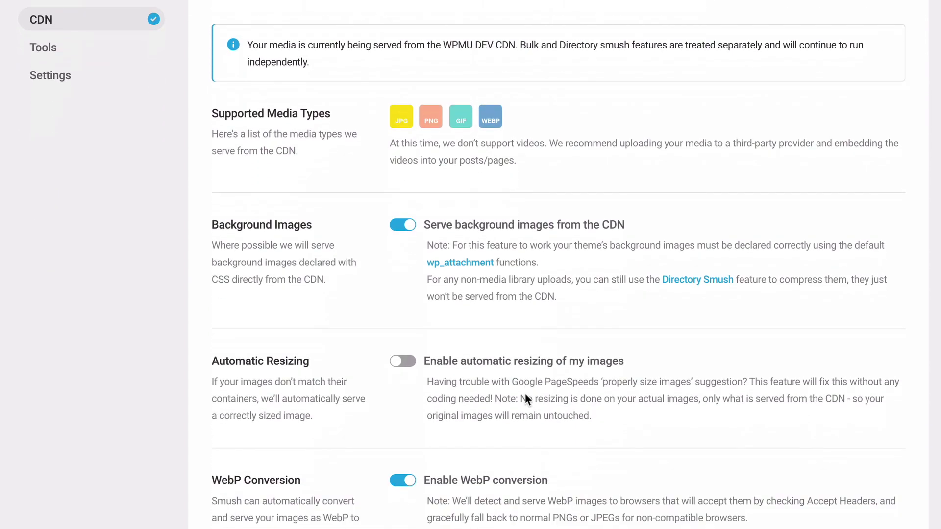
pyautogui.scroll(-2, 525, 395)
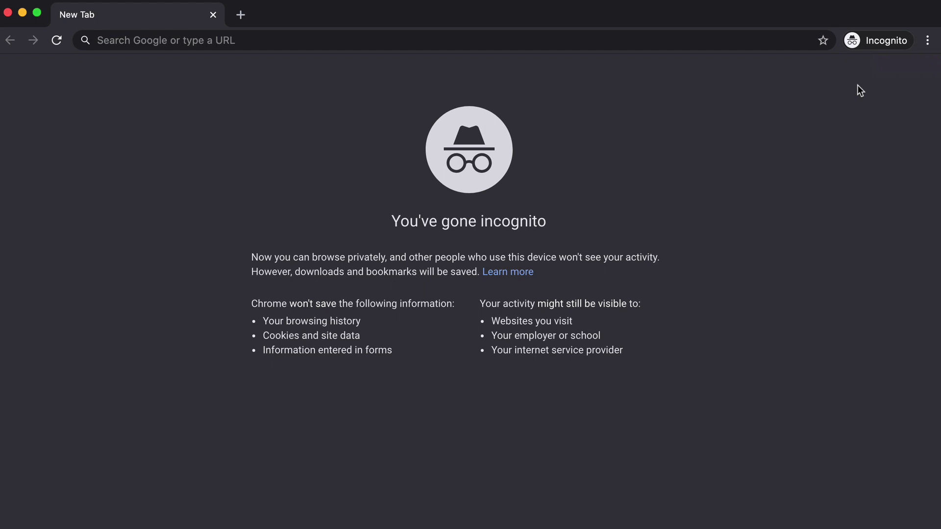
# Load smushy.wpmudev.host in Incognito and inspect the cassette image's srcset in DevTools.
pyautogui.click(885, 45)
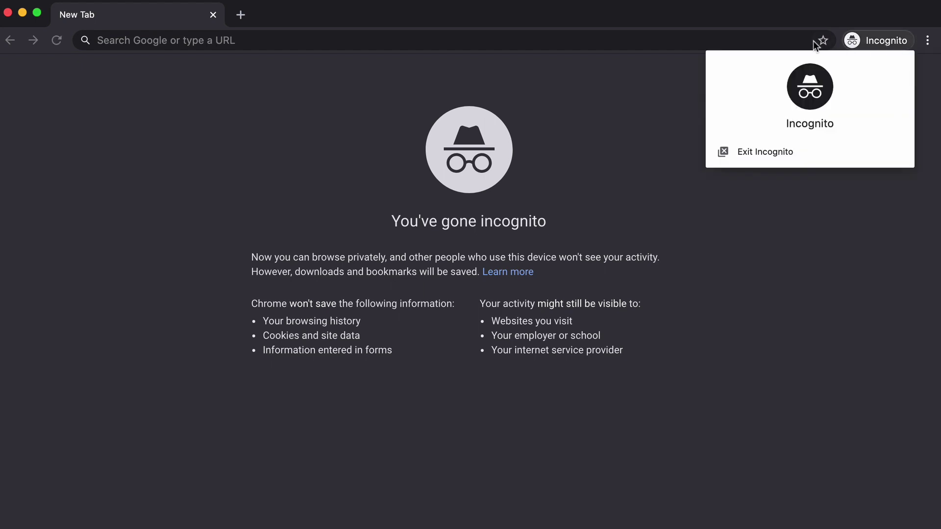
pyautogui.click(783, 39)
pyautogui.write('smushy.wpmudev.host')
pyautogui.press('Return')
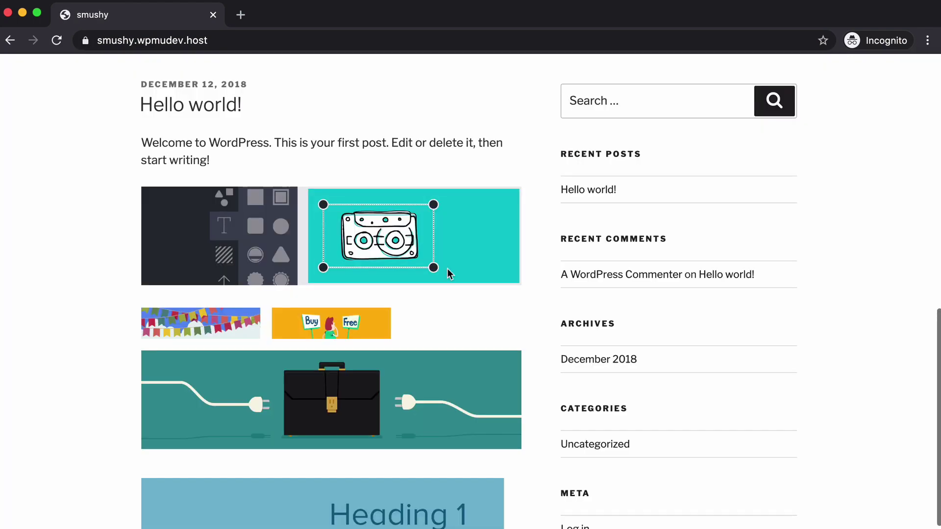
pyautogui.rightClick(447, 270)
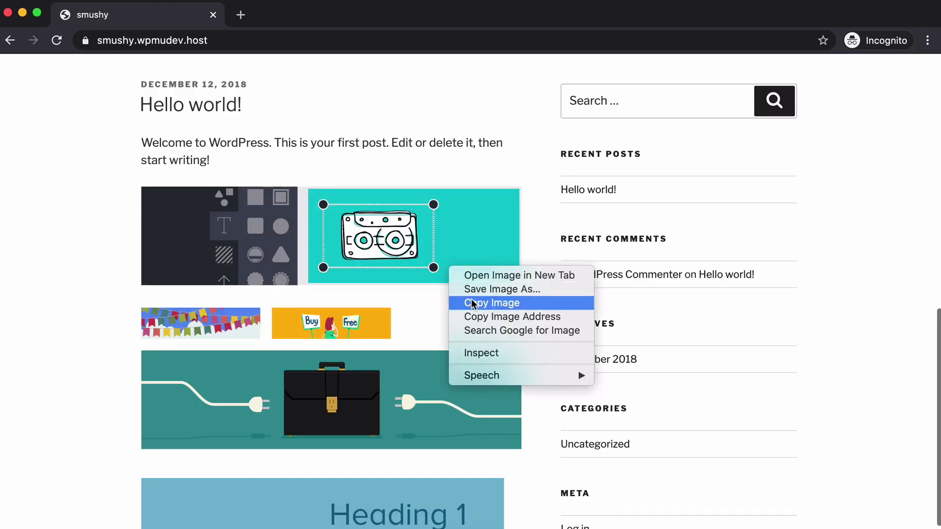
pyautogui.click(485, 353)
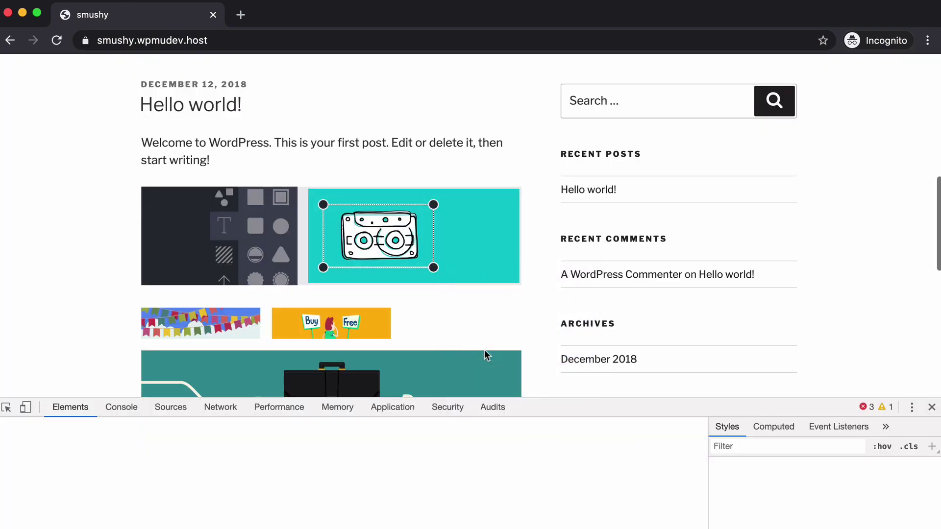